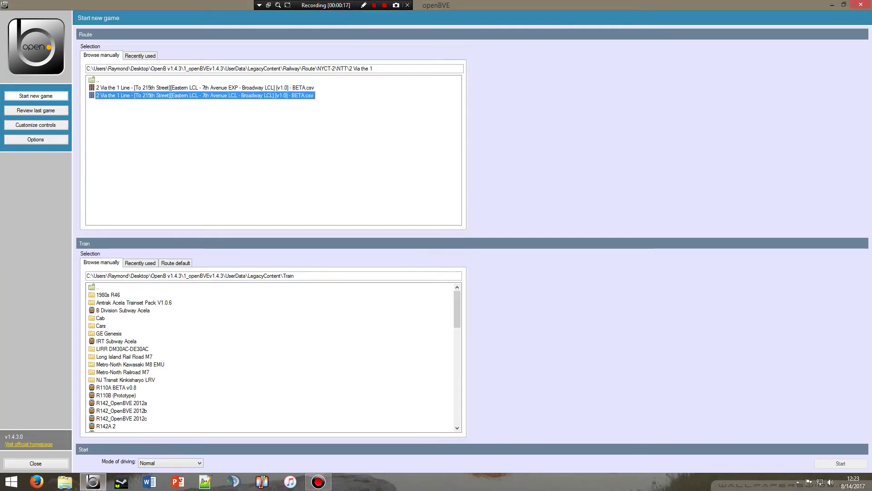
{"action": "scroll", "coordinate": [273, 357], "scroll_direction": "down", "scroll_amount": 5}
{"action": "scroll", "coordinate": [273, 358], "scroll_direction": "down", "scroll_amount": 2}
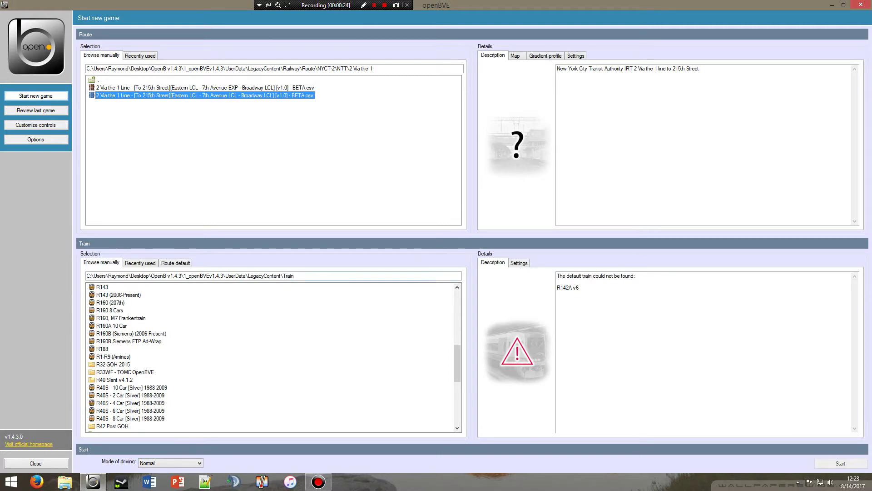
Choose the R142A_OpenBVE 2012e train from the list and start the drive
{"action": "left_click", "coordinate": [110, 310]}
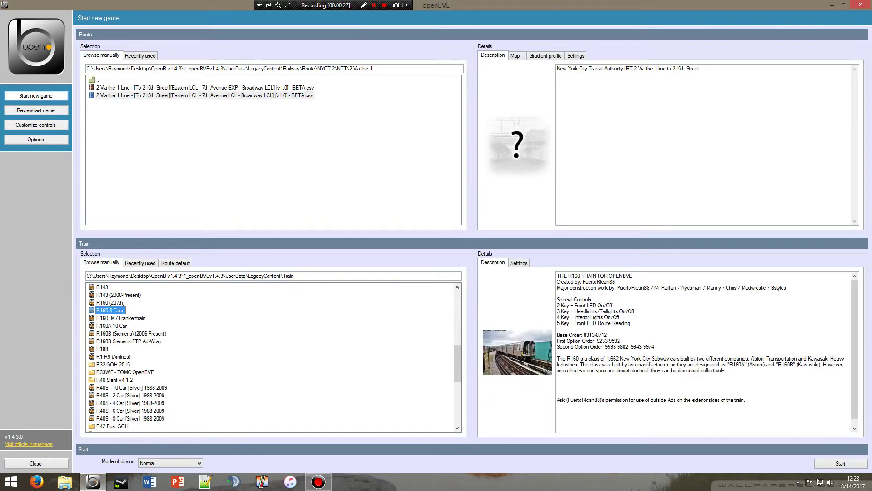
{"action": "scroll", "coordinate": [273, 354], "scroll_direction": "up", "scroll_amount": 1}
{"action": "scroll", "coordinate": [273, 355], "scroll_direction": "up", "scroll_amount": 3}
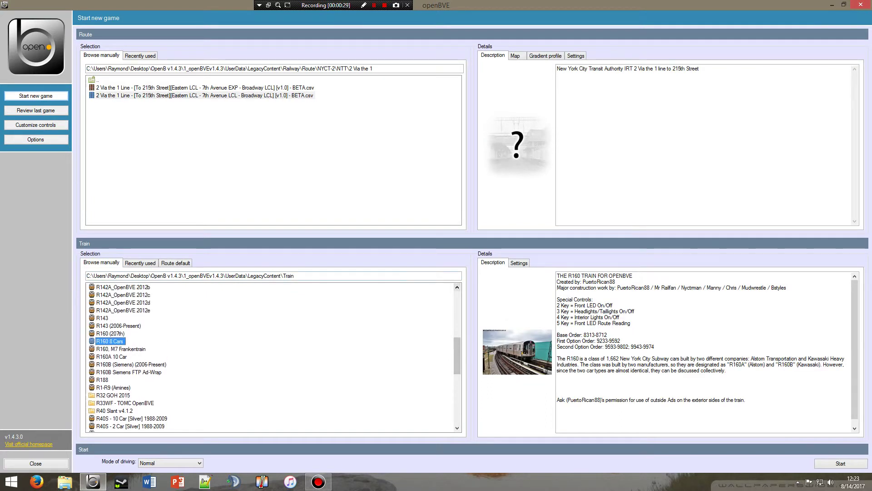
{"action": "left_click", "coordinate": [123, 287]}
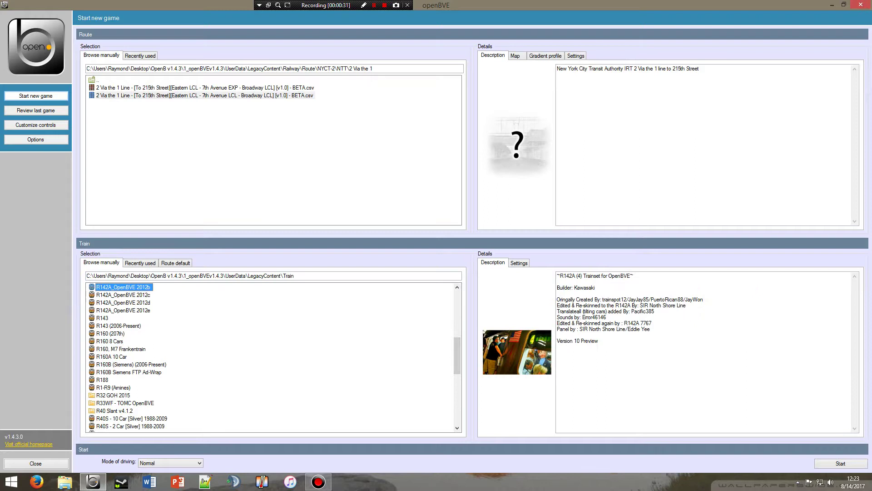
{"action": "left_click", "coordinate": [123, 302]}
{"action": "key", "text": "Down"}
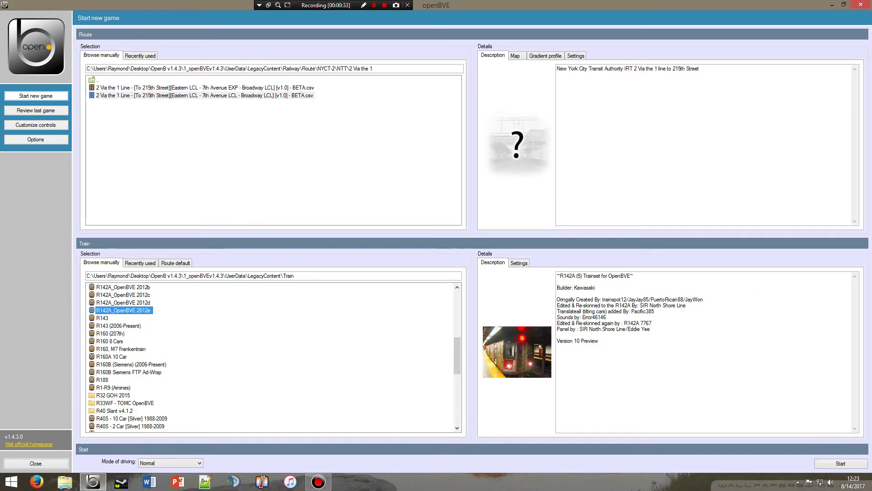
{"action": "key", "text": "Up"}
{"action": "key", "text": "Up"}
{"action": "key", "text": "Up"}
{"action": "key", "text": "Down"}
{"action": "key", "text": "Down"}
{"action": "key", "text": "Down"}
{"action": "key", "text": "Return"}
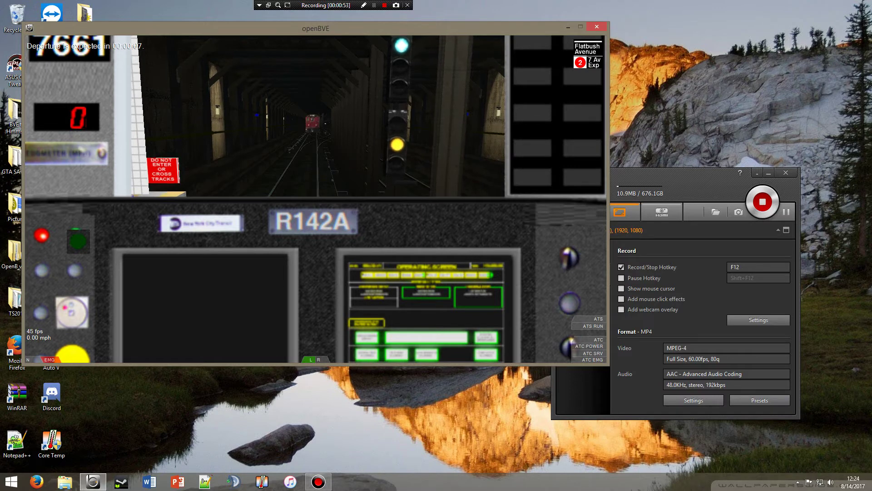
Move the F3 track camera into the tunnel toward the waiting train and back, then exit openBVE
{"action": "key", "text": "F2"}
{"action": "key", "text": "F3"}
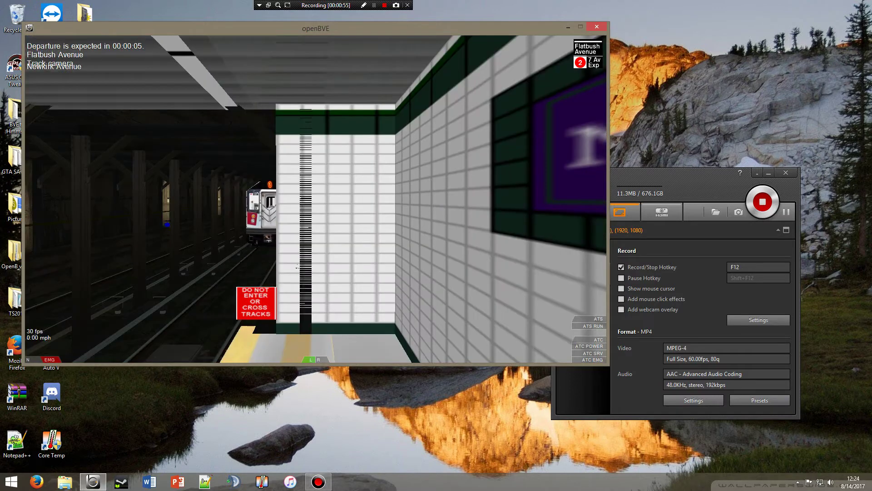
{"action": "key", "text": "Left"}
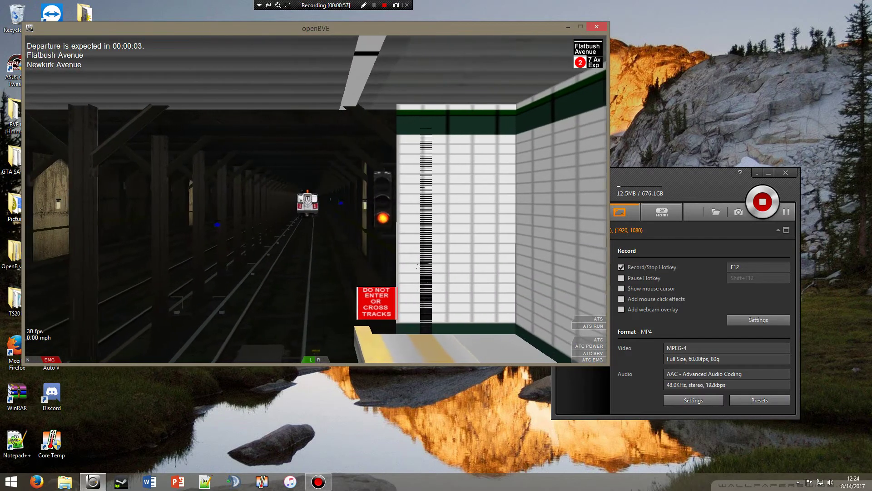
{"action": "key", "text": "Left"}
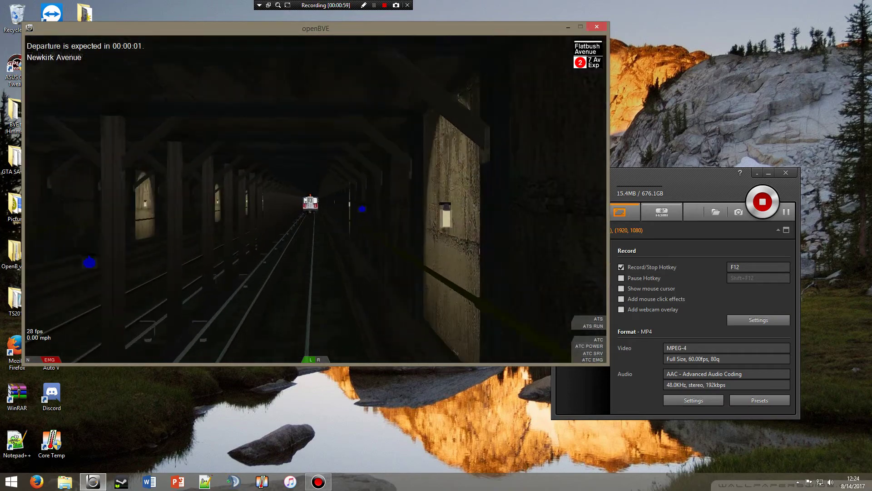
{"action": "key", "text": "Page_Up"}
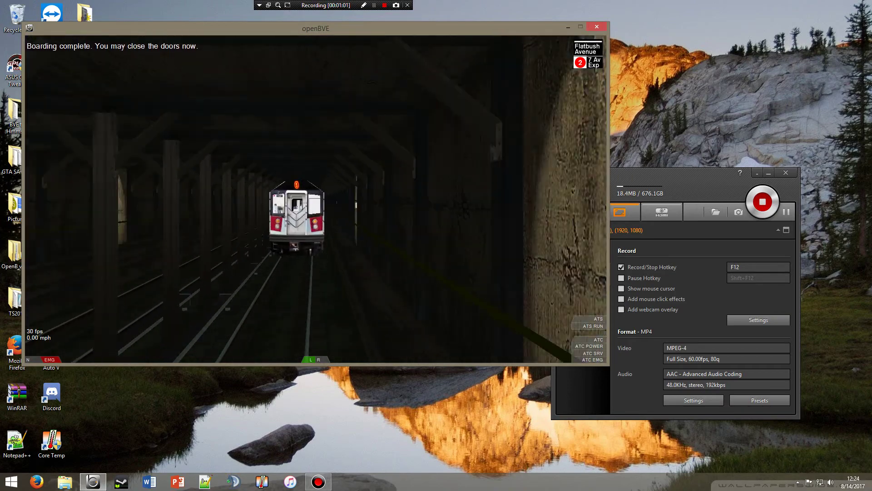
{"action": "key", "text": "Page_Up"}
{"action": "key", "text": "Page_Down"}
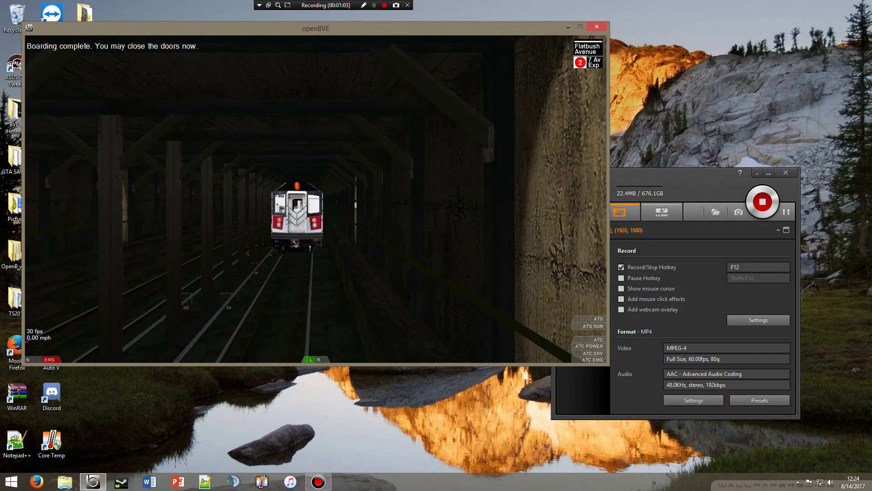
{"action": "key", "text": "Page_Down"}
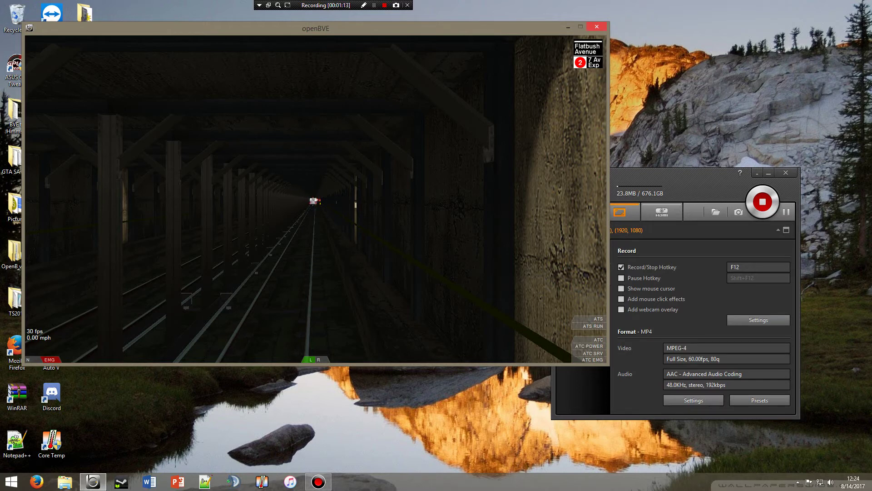
{"action": "key", "text": "alt+F4"}
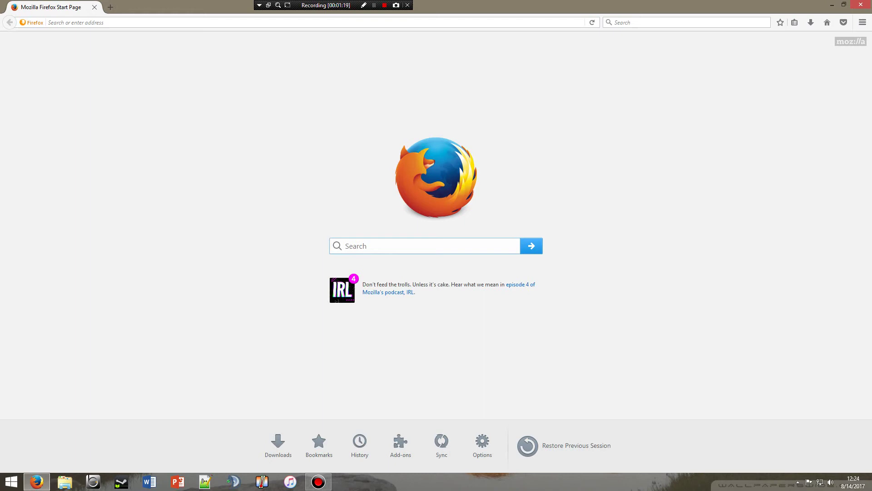
Search the web for 'notepad++' and open the Notepad++ Home result
{"action": "key", "text": "ctrl+k"}
{"action": "type", "text": "n"}
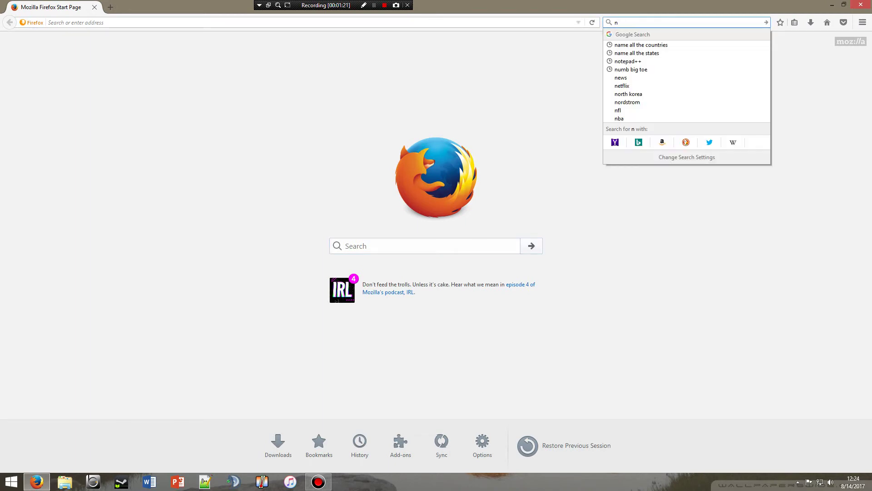
{"action": "type", "text": "oteps"}
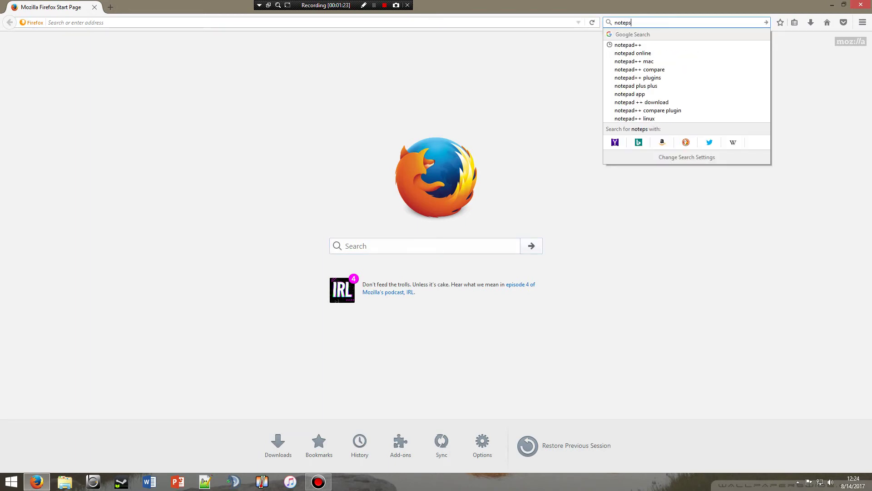
{"action": "key", "text": "Down"}
{"action": "key", "text": "Down"}
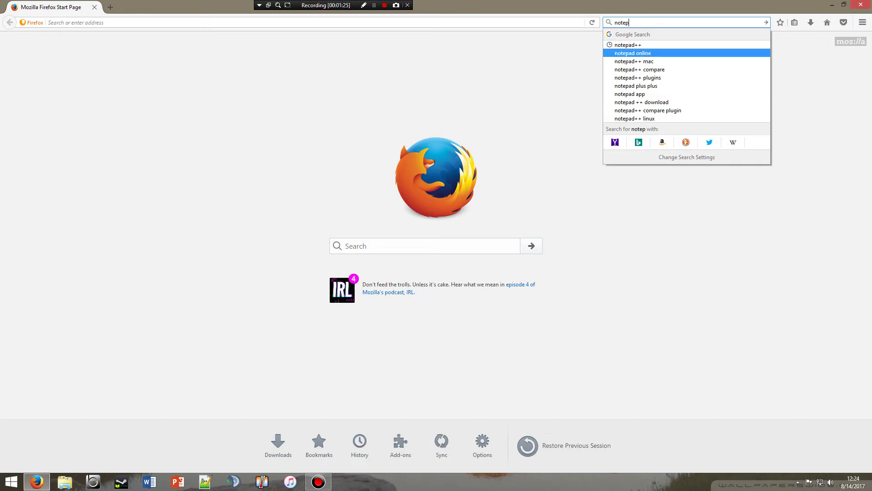
{"action": "key", "text": "Up"}
{"action": "key", "text": "Return"}
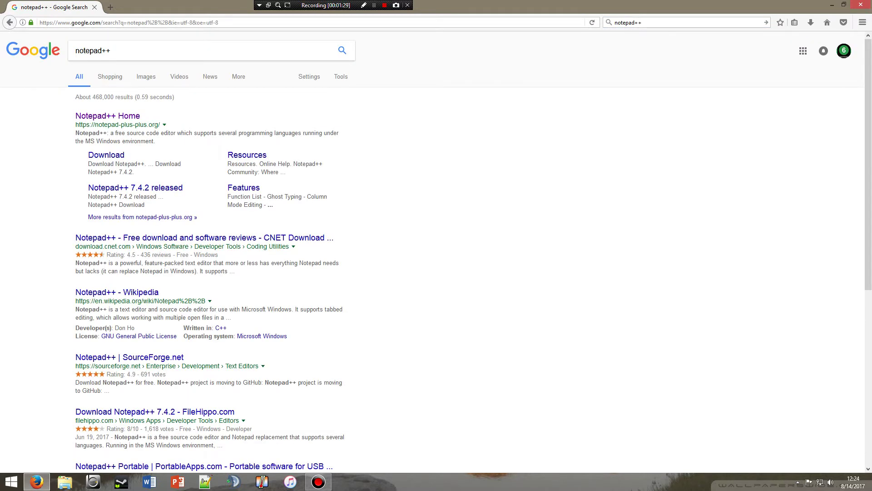
{"action": "key", "text": "Tab"}
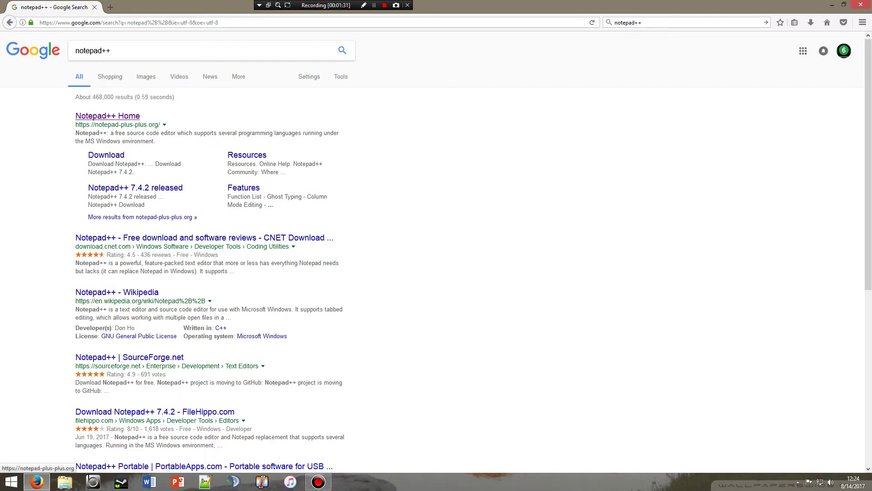
{"action": "key", "text": "Return"}
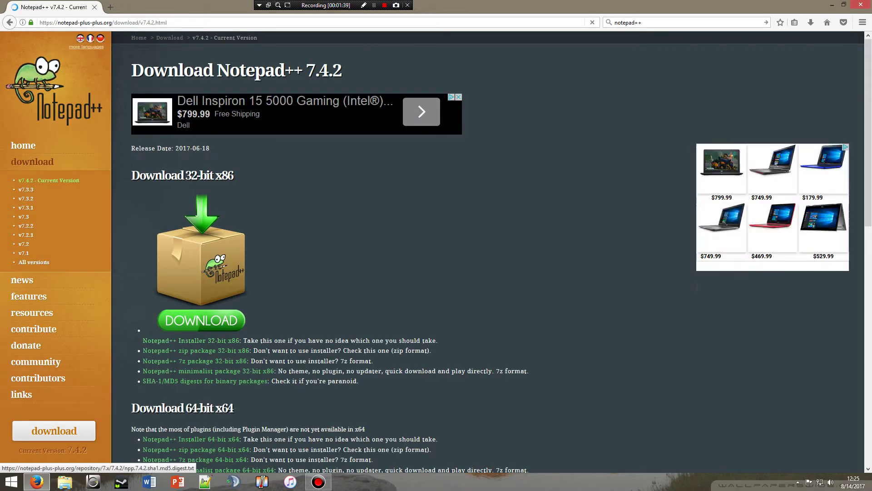
{"action": "scroll", "coordinate": [204, 263], "scroll_direction": "down", "scroll_amount": 5}
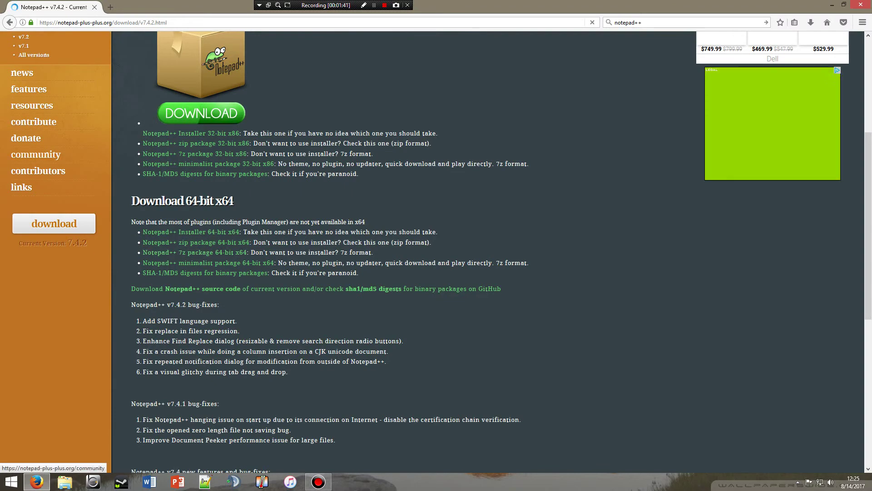
Close the Firefox window
{"action": "left_click", "coordinate": [862, 5]}
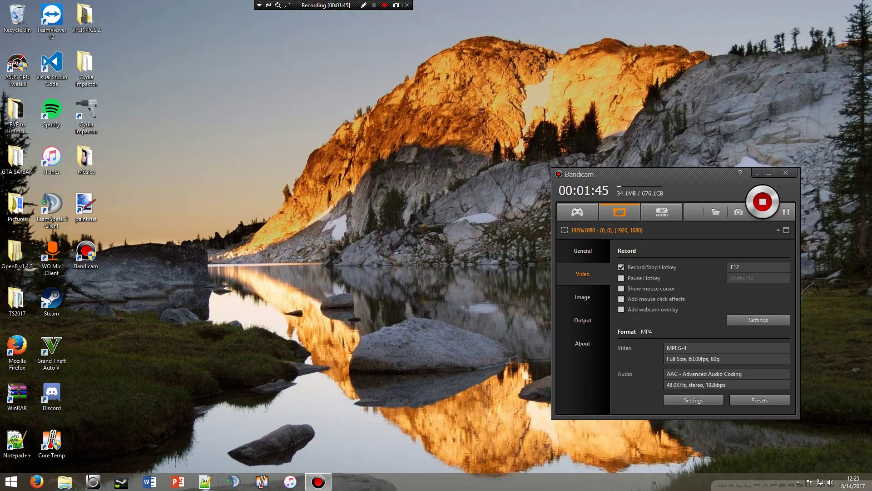
In Notepad++'s Open dialog, go to Desktop > OpenB v1.4.3 > 1_openBVEv1.4.3 > UserData
{"action": "left_click", "coordinate": [204, 481]}
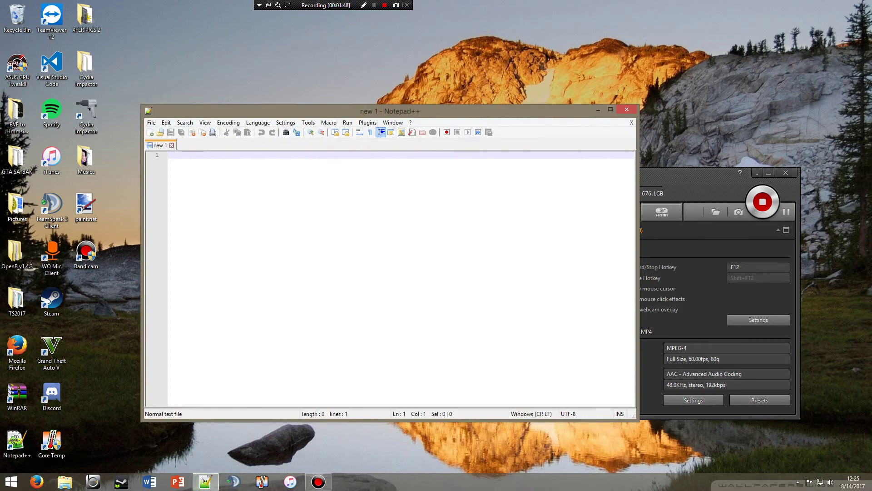
{"action": "left_click", "coordinate": [151, 122]}
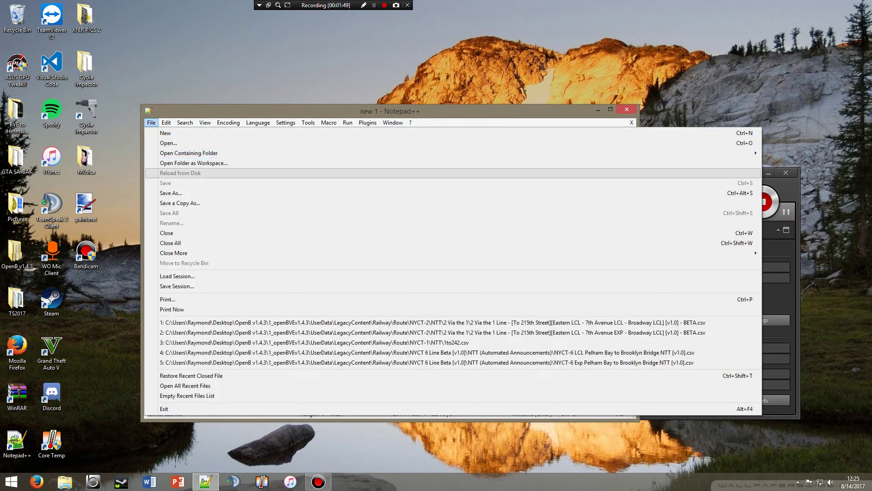
{"action": "left_click", "coordinate": [171, 143]}
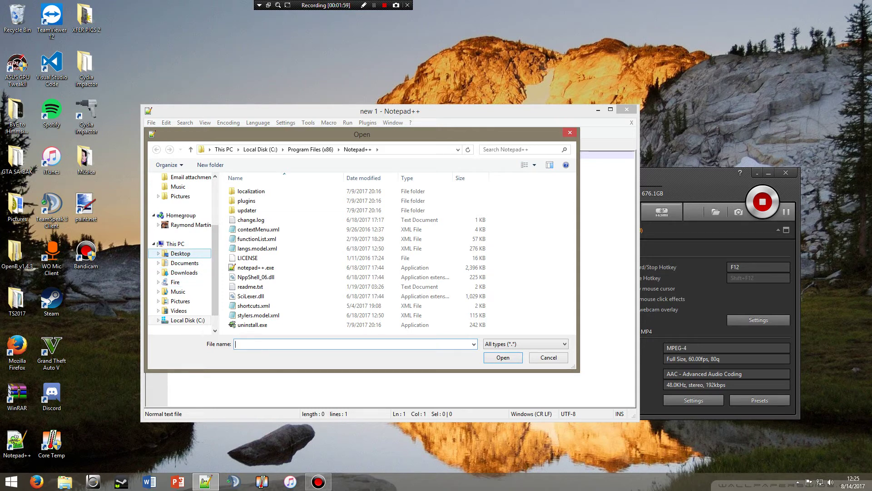
{"action": "left_click", "coordinate": [181, 253]}
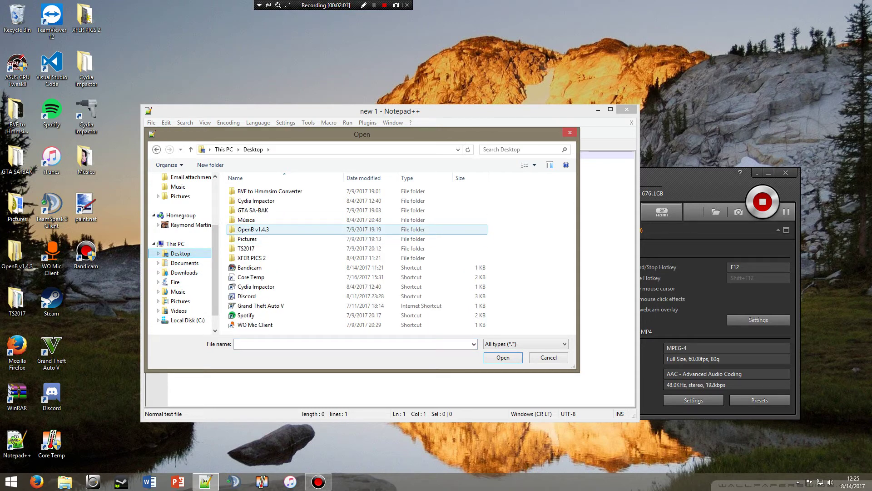
{"action": "double_click", "coordinate": [253, 229]}
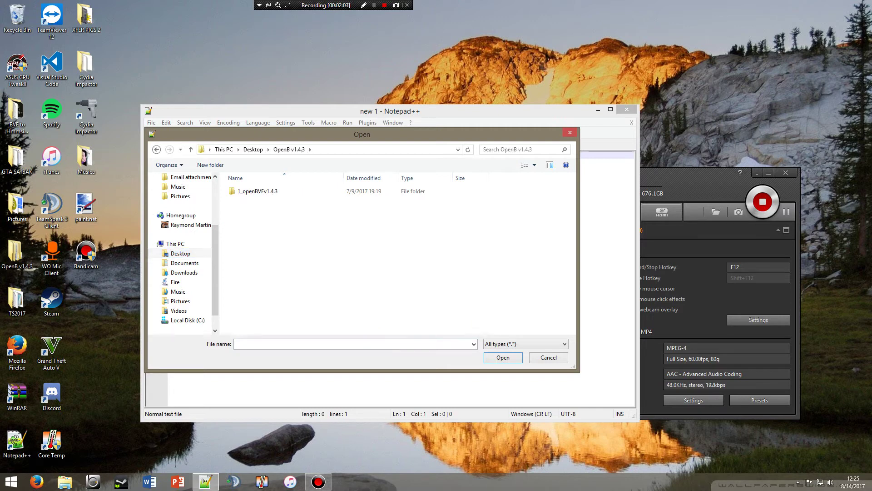
{"action": "double_click", "coordinate": [258, 191]}
{"action": "double_click", "coordinate": [252, 200]}
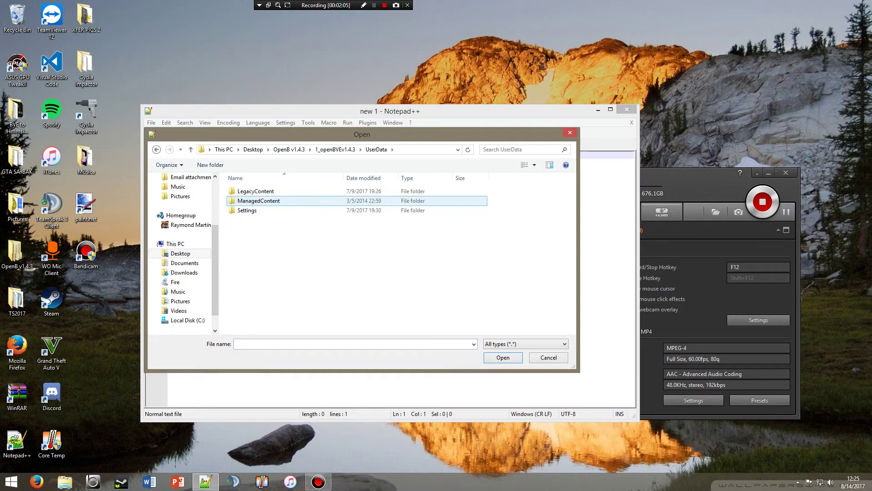
Go into LegacyContent > Railway > Route and browse the route list
{"action": "key", "text": "Return"}
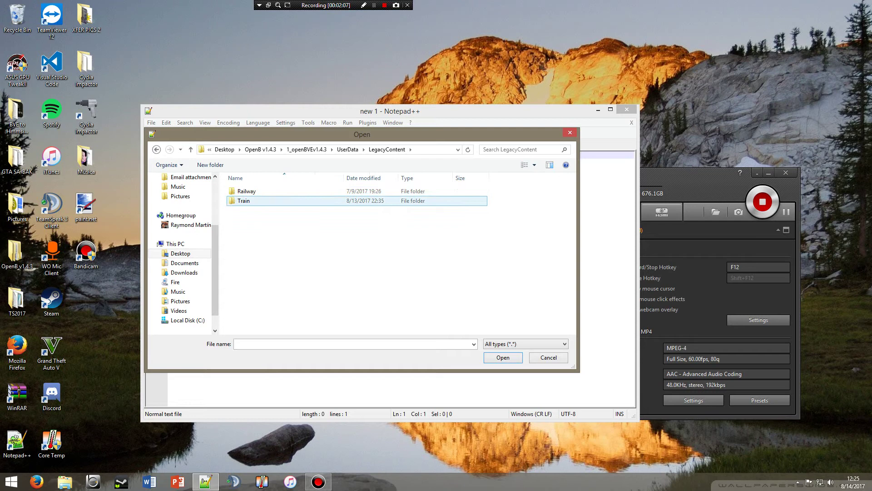
{"action": "key", "text": "Return"}
{"action": "key", "text": "Down"}
{"action": "key", "text": "Return"}
{"action": "key", "text": "Down"}
{"action": "key", "text": "Down"}
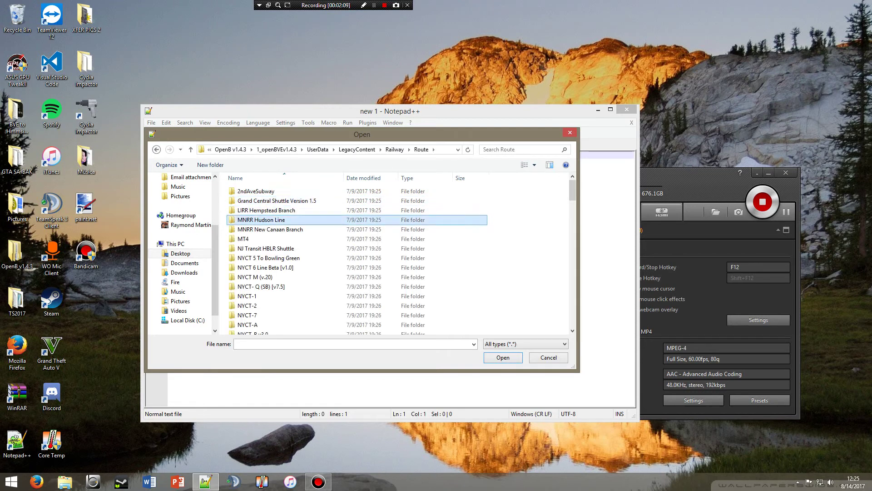
{"action": "key", "text": "Down"}
{"action": "key", "text": "Down"}
{"action": "key", "text": "Down"}
{"action": "key", "text": "Up"}
{"action": "key", "text": "Up"}
{"action": "key", "text": "Up"}
{"action": "key", "text": "Down"}
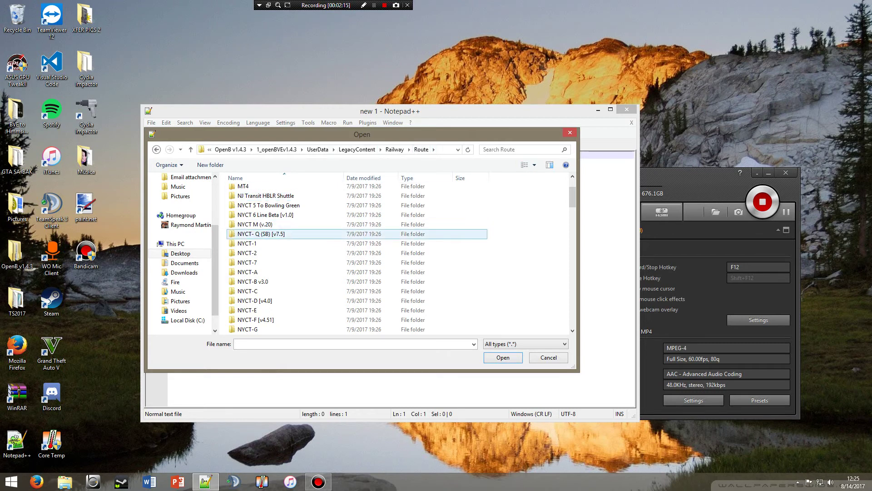
Open NYCT-2 > NTT > 2 Via the 1 and open the second route CSV
{"action": "double_click", "coordinate": [247, 253]}
{"action": "key", "text": "Return"}
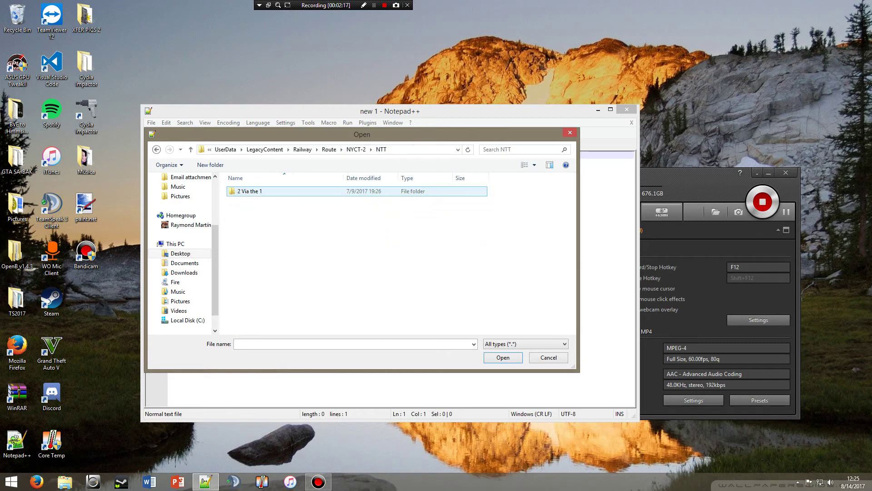
{"action": "key", "text": "Return"}
{"action": "key", "text": "Down"}
{"action": "key", "text": "Down"}
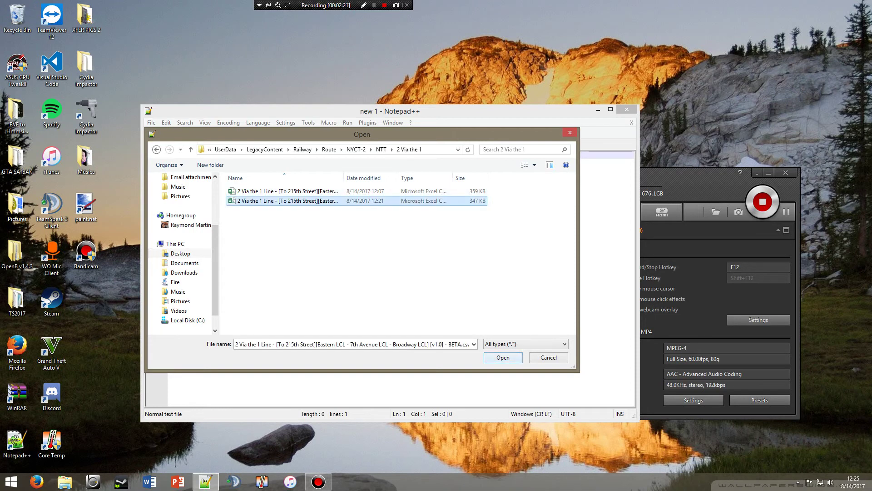
{"action": "key", "text": "Return"}
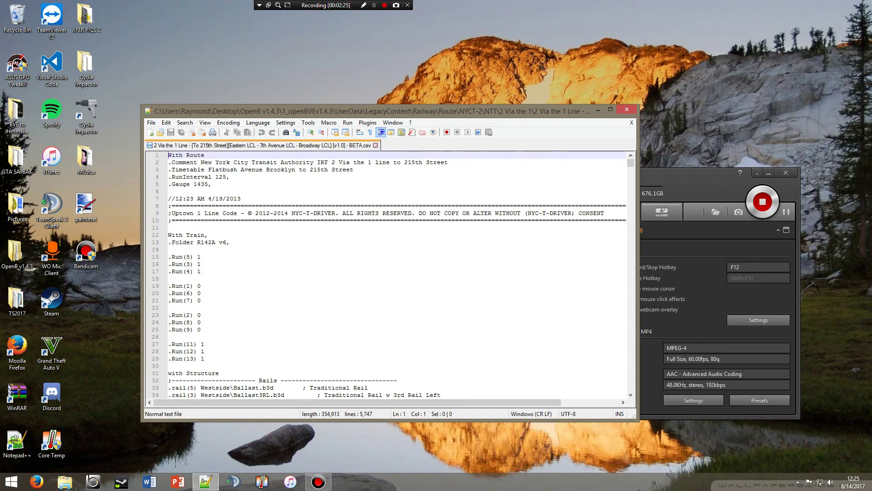
Remove line 4 '.RunInterval 125,', save the route CSV, and exit Notepad++
{"action": "left_click_drag", "start_coordinate": [230, 177], "coordinate": [168, 176]}
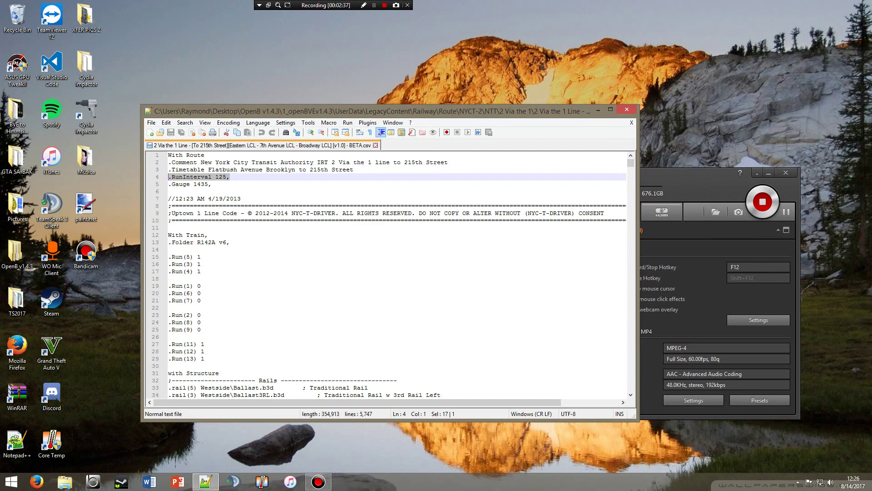
{"action": "key", "text": "BackSpace"}
{"action": "key", "text": "BackSpace"}
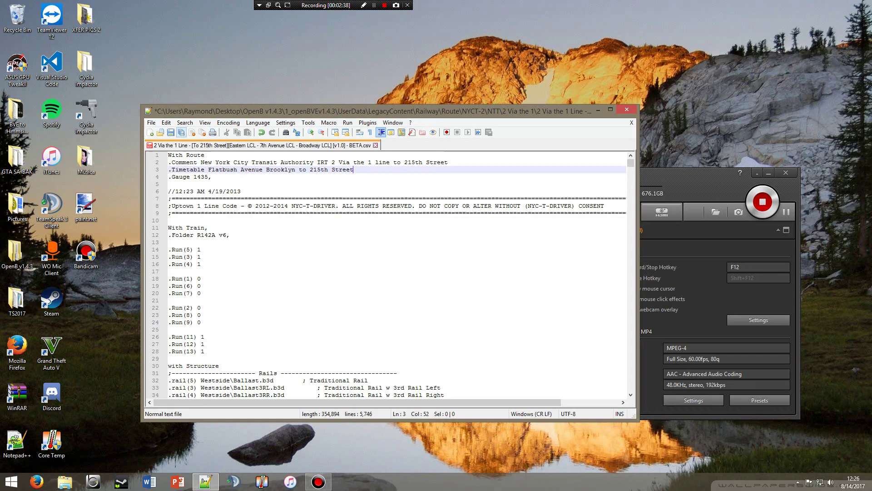
{"action": "key", "text": "alt+f"}
{"action": "key", "text": "Down"}
{"action": "key", "text": "Down"}
{"action": "key", "text": "Down"}
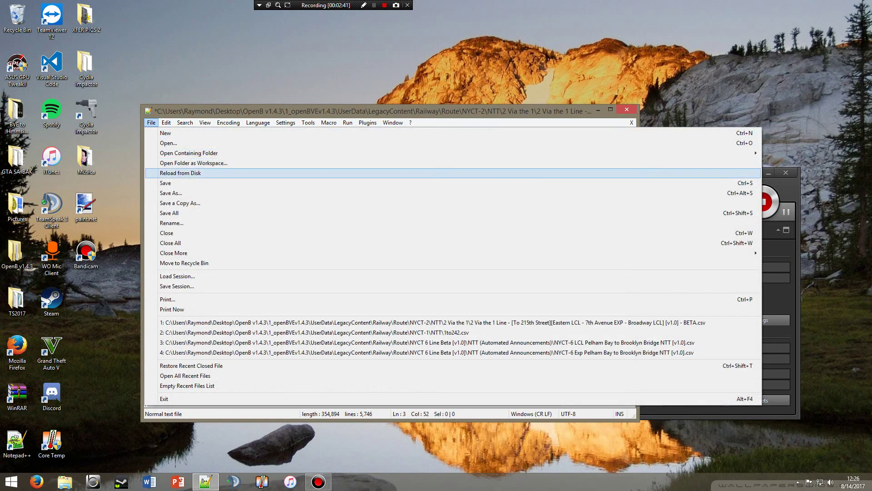
{"action": "key", "text": "Down"}
{"action": "key", "text": "Return"}
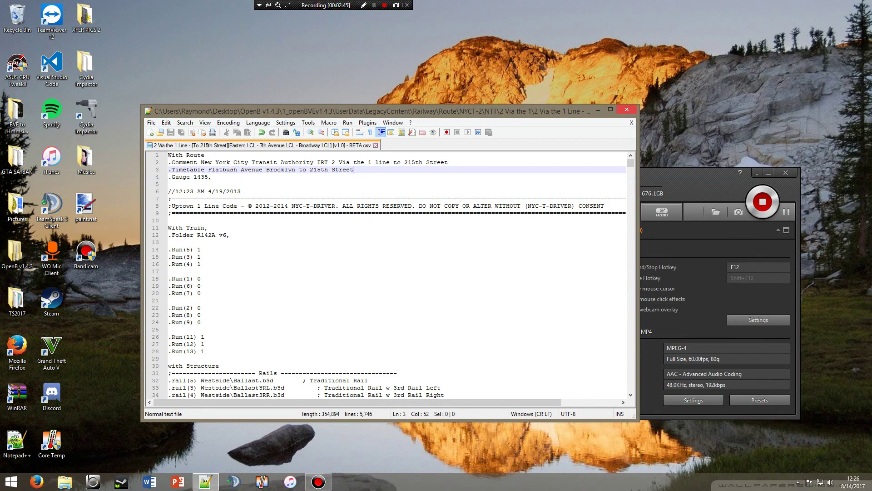
{"action": "key", "text": "alt+F4"}
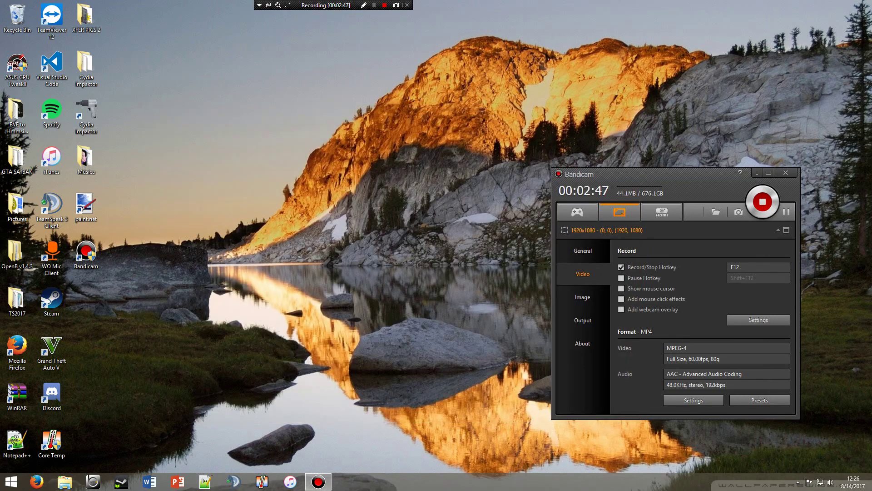